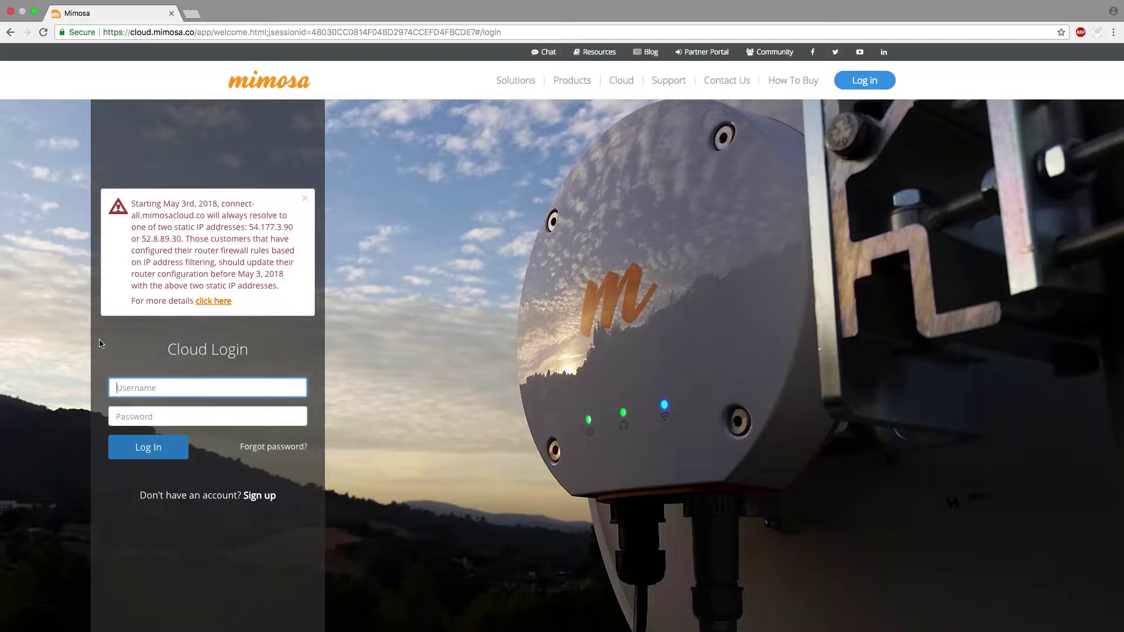
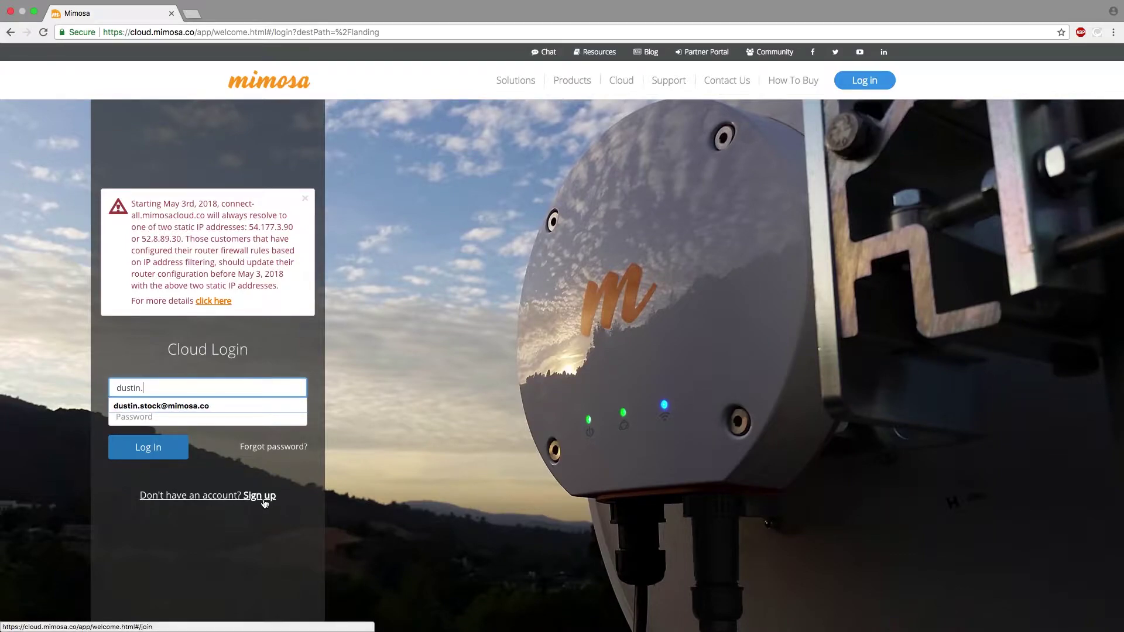
# - Sign in to Mimosa Cloud with the account's username and password
pyautogui.press('Tab')
pyautogui.write('•••••••••')
pyautogui.press('Return')
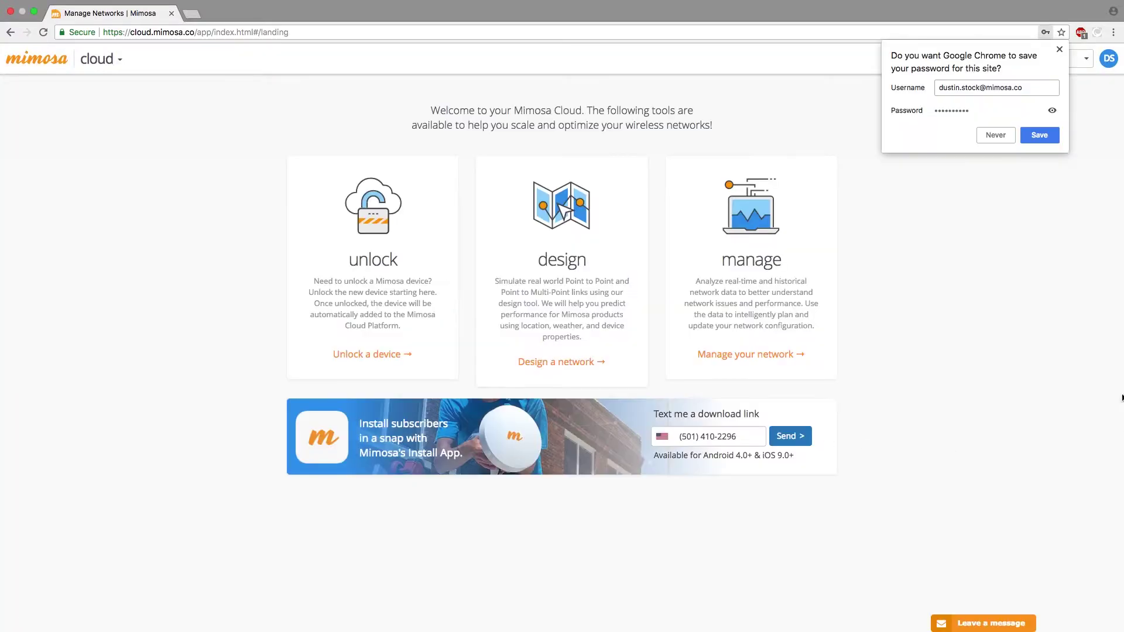
# - Accept the design tool disclaimer, open Group 1, and bring up the Tower site's link details
pyautogui.click(1059, 50)
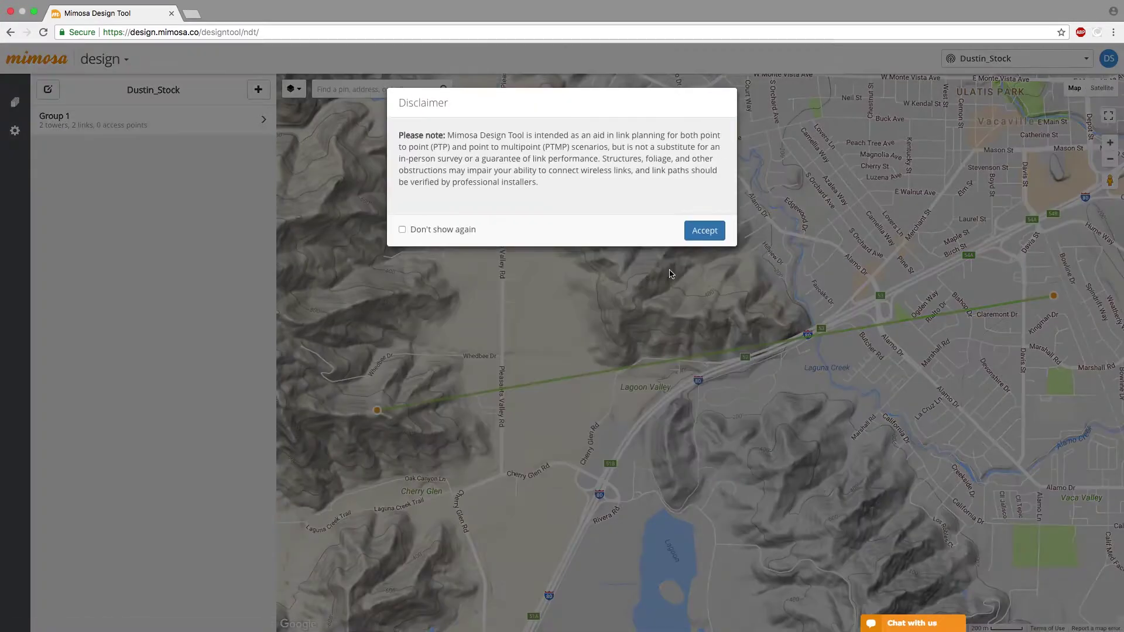
pyautogui.click(699, 240)
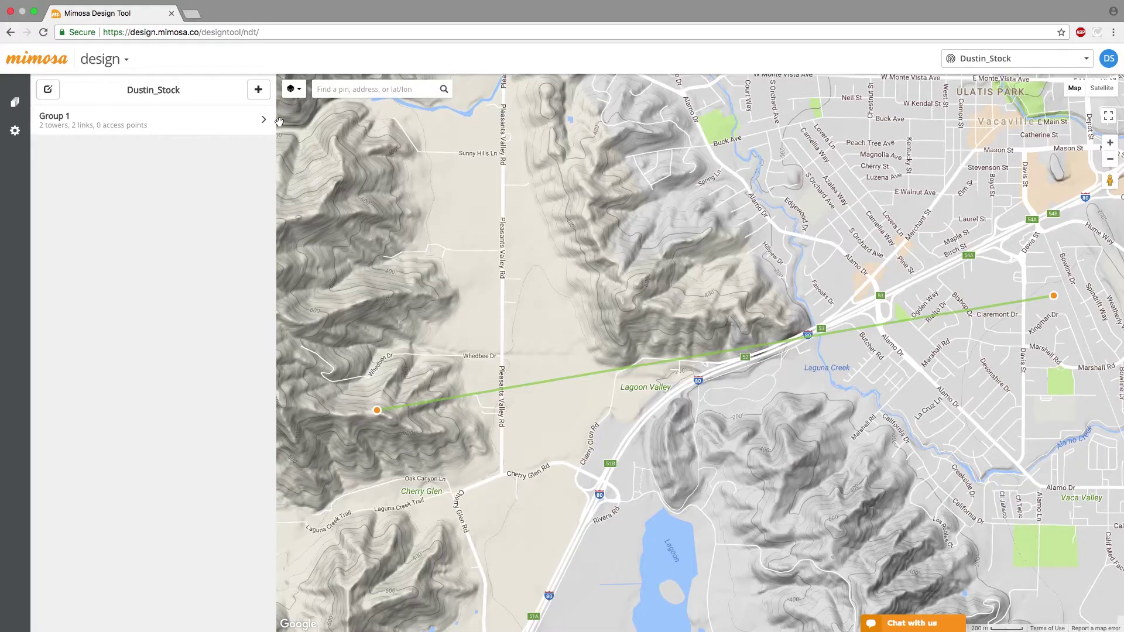
pyautogui.click(198, 123)
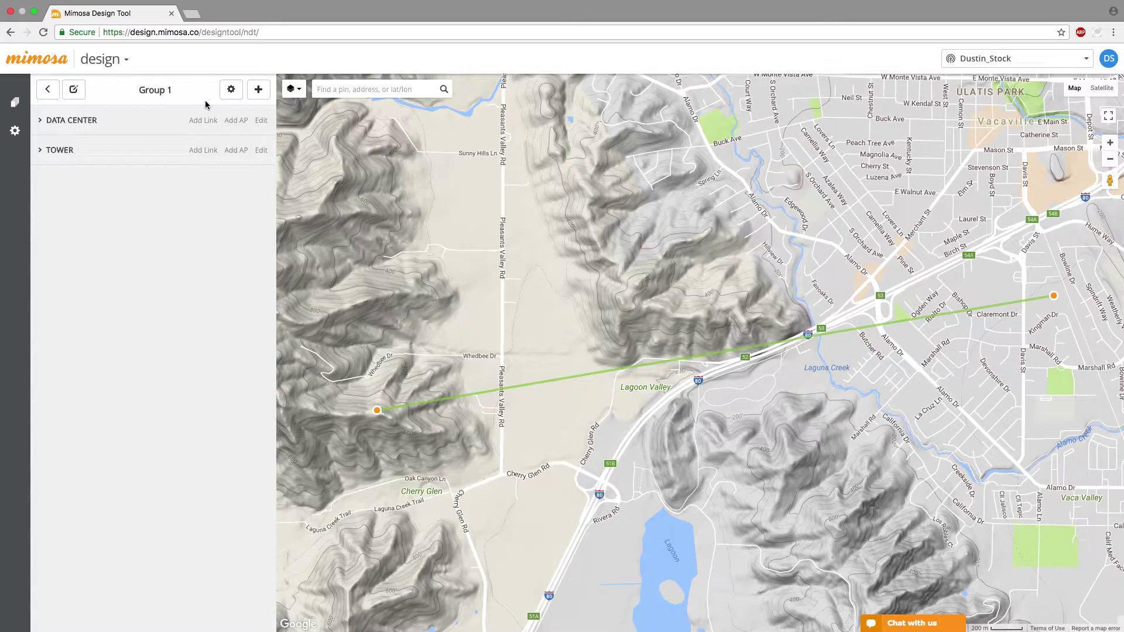
pyautogui.click(377, 410)
pyautogui.moveTo(378, 359)
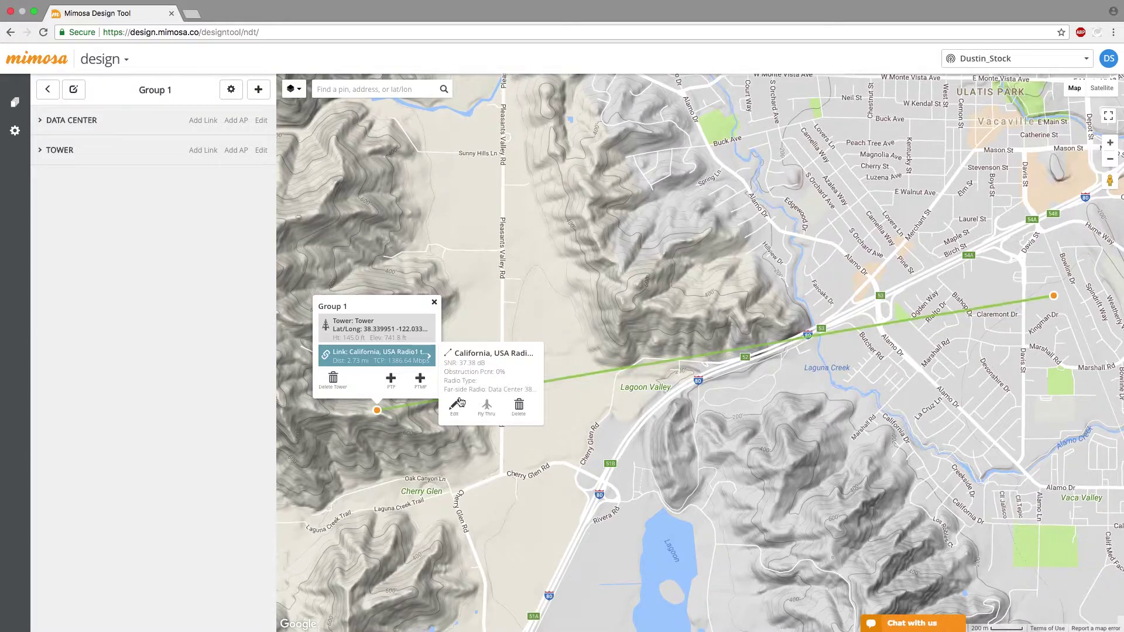
# - Change the link's radio to B11 - United States, keeping Jirous-900 37.5 dBi antennas, and finish editing
pyautogui.click(455, 403)
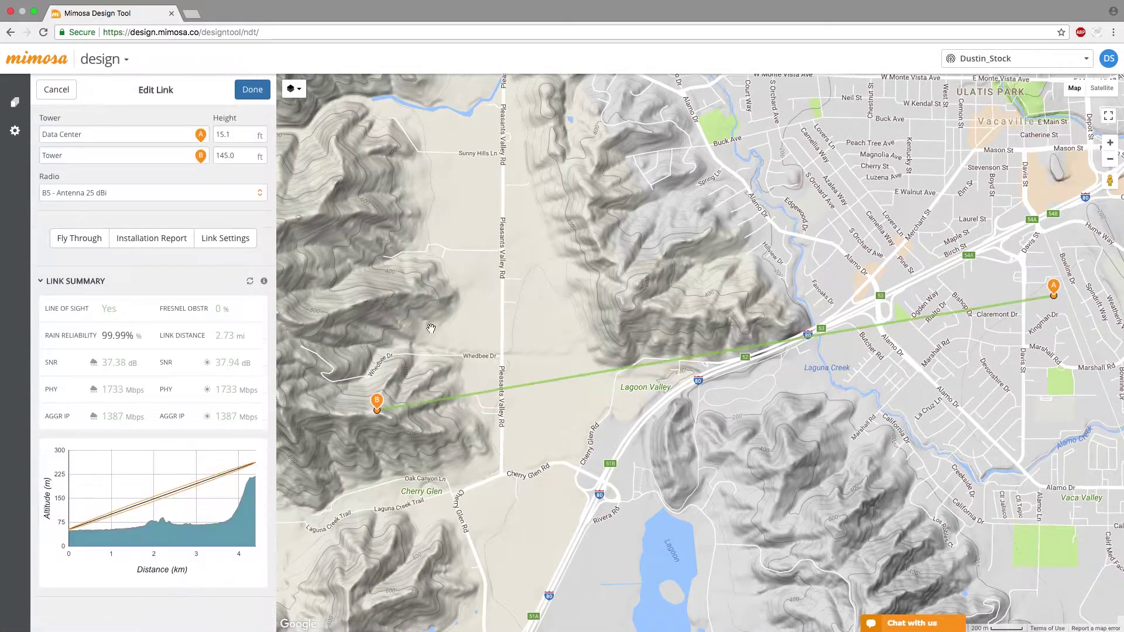
pyautogui.click(221, 195)
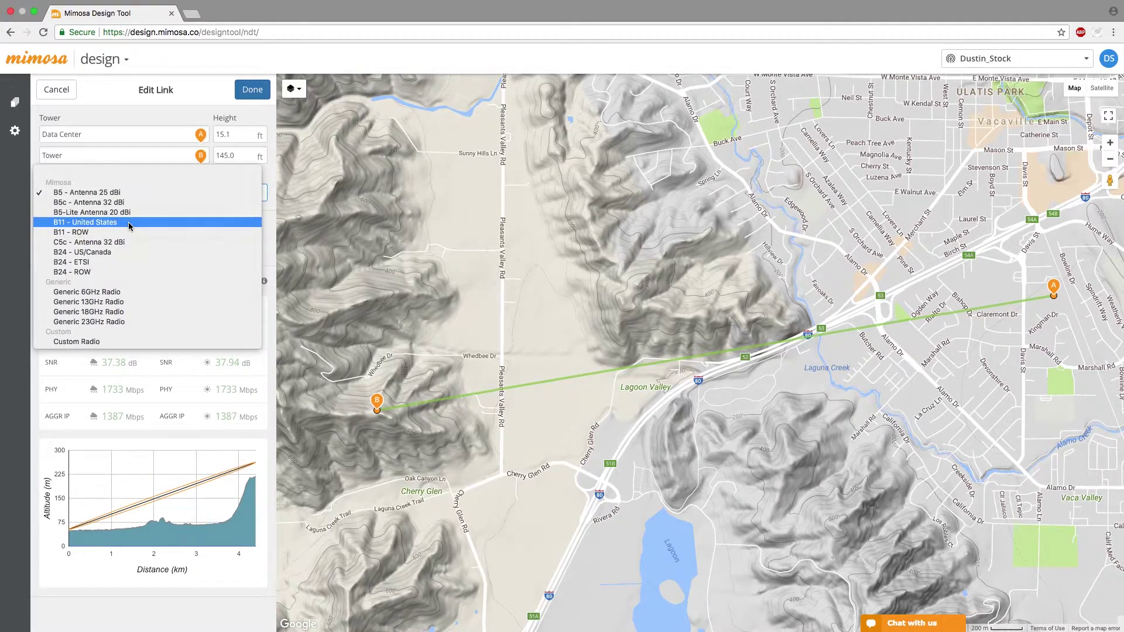
pyautogui.click(130, 225)
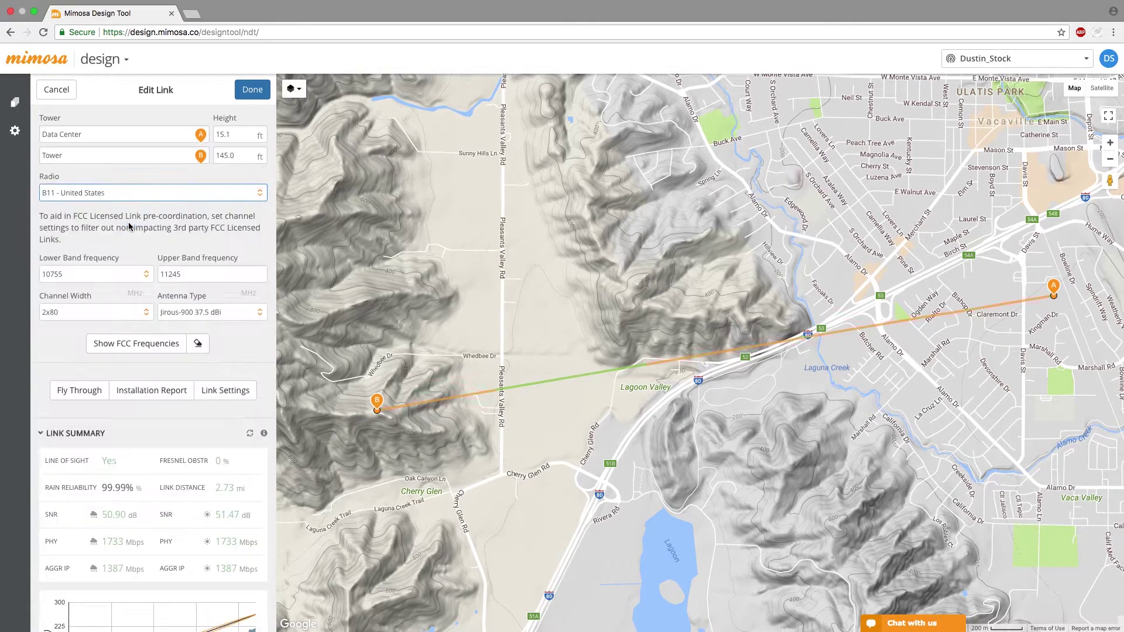
pyautogui.click(228, 314)
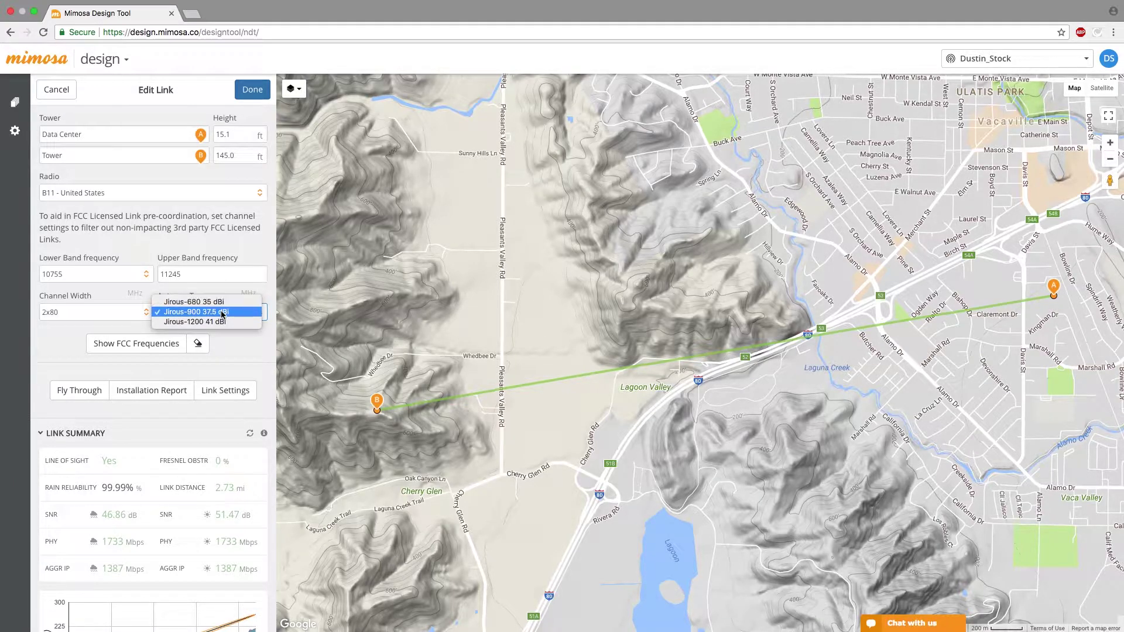
pyautogui.press('Escape')
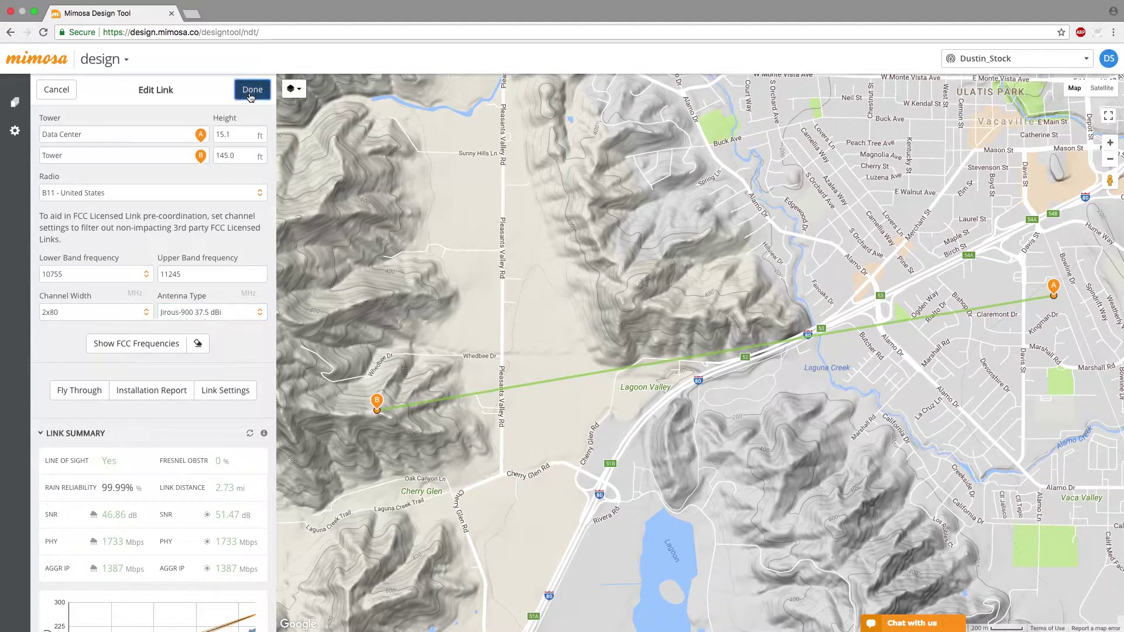
pyautogui.click(250, 88)
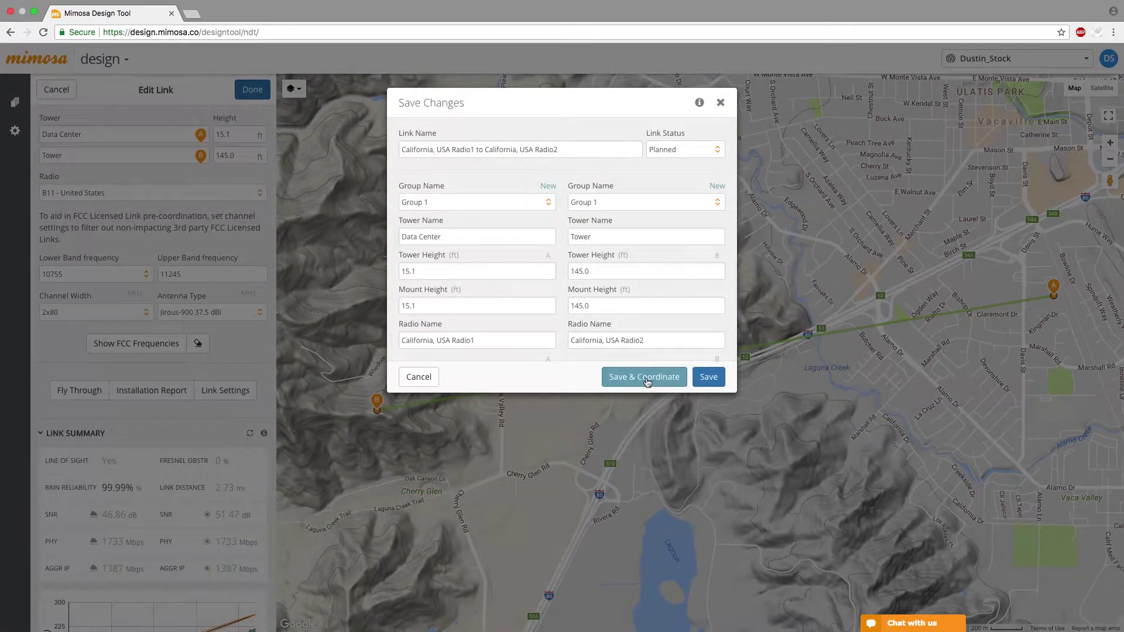
# - Save the link for coordination and enter the licensee's FRN number and address
pyautogui.click(647, 381)
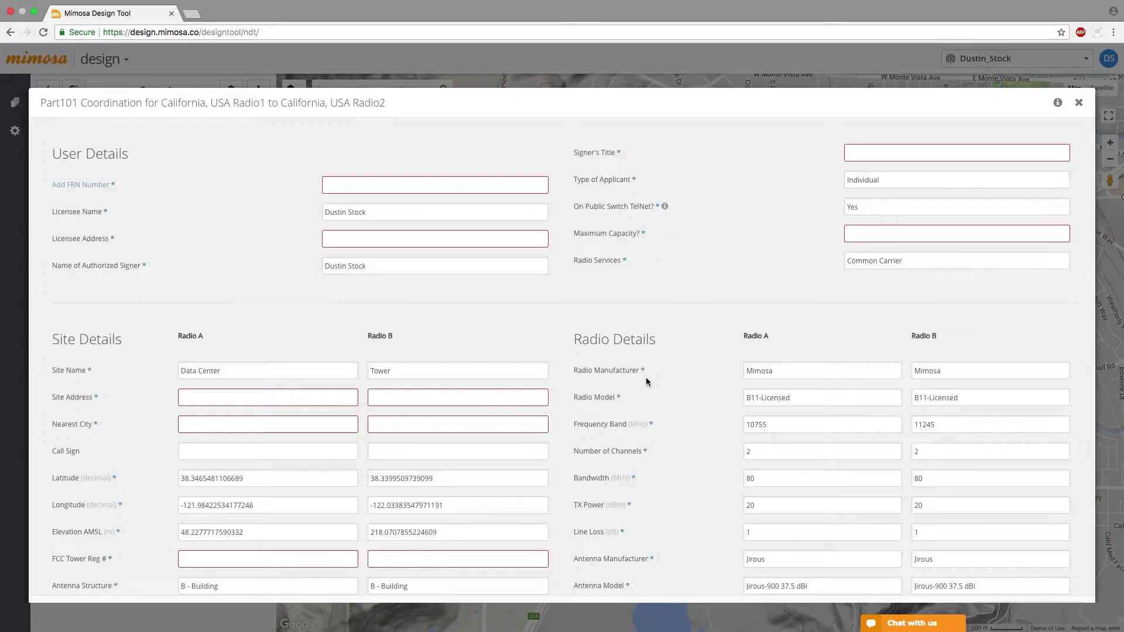
pyautogui.click(424, 185)
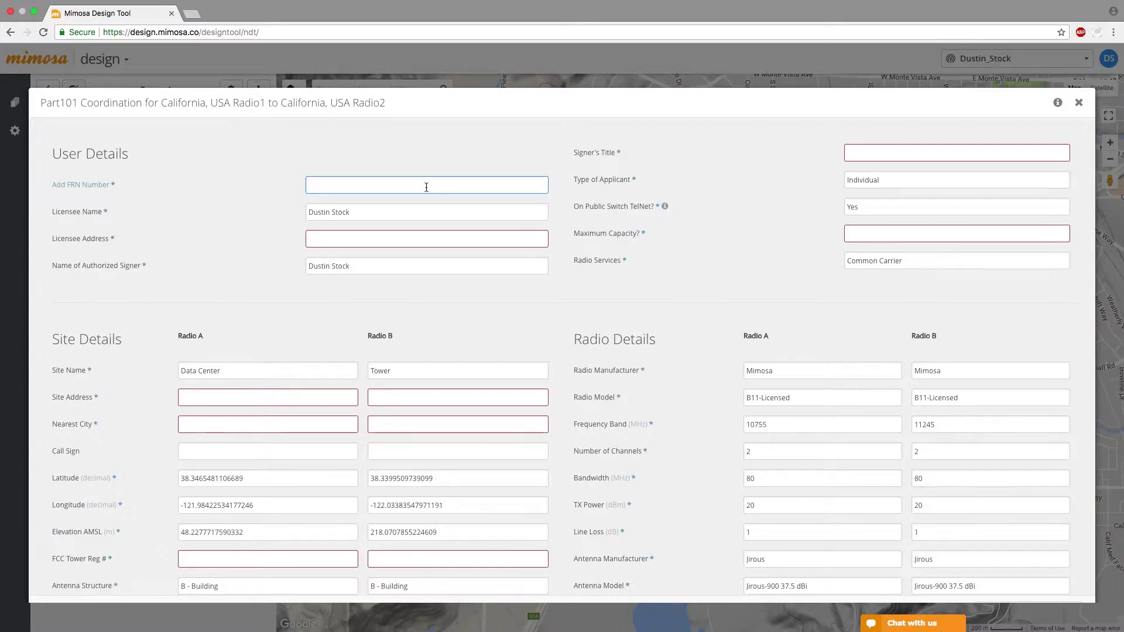
pyautogui.click(324, 237)
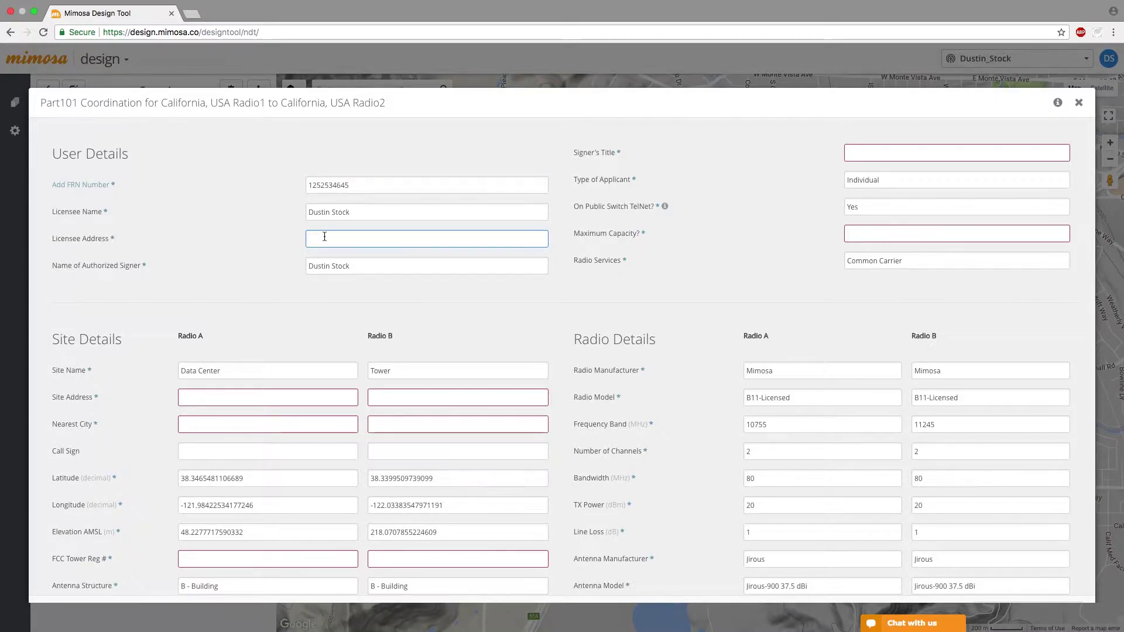
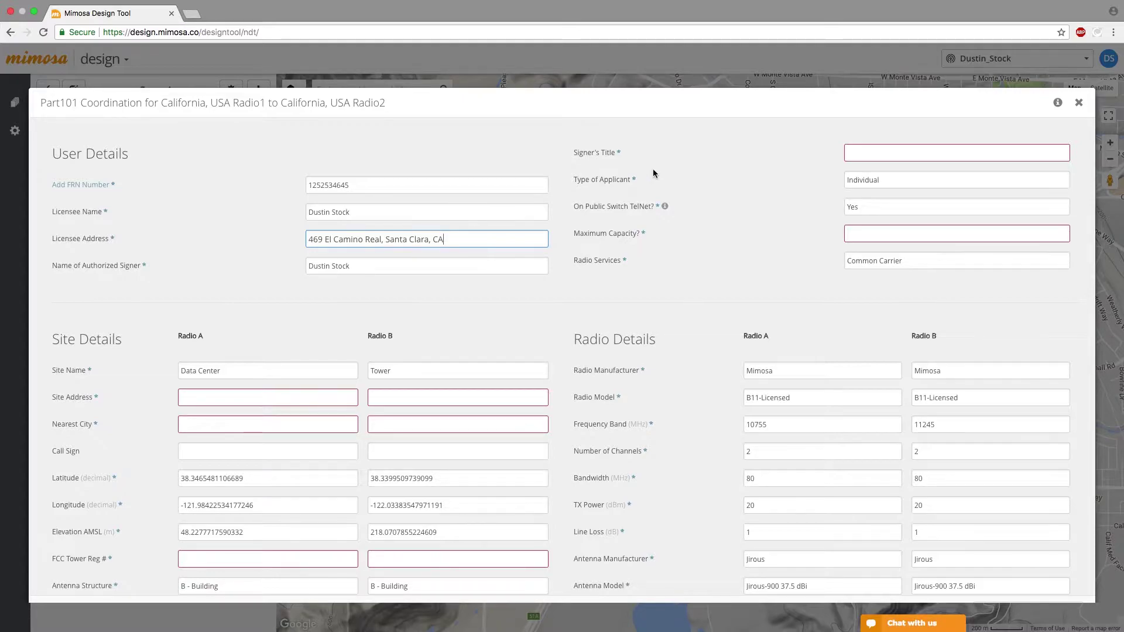
# - Set the signer's title to 'Senior RF Support Engineer' and keep Individual as applicant type
pyautogui.click(846, 153)
pyautogui.write('Senior RF SUp')
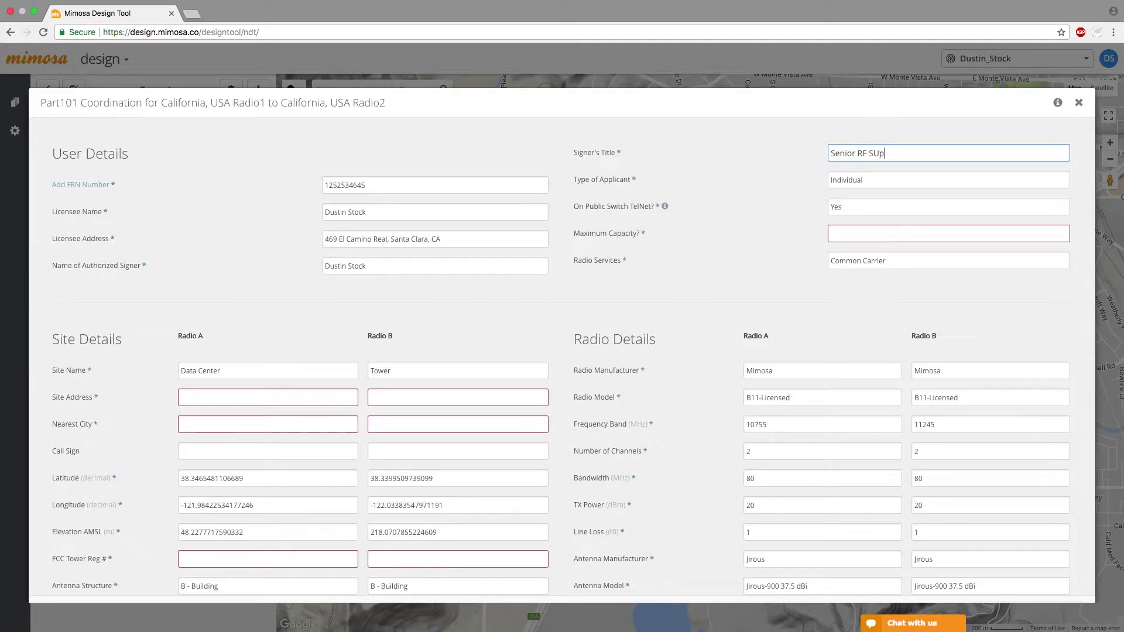
pyautogui.press('BackSpace')
pyautogui.press('BackSpace')
pyautogui.write('upport Engineer')
pyautogui.press('Tab')
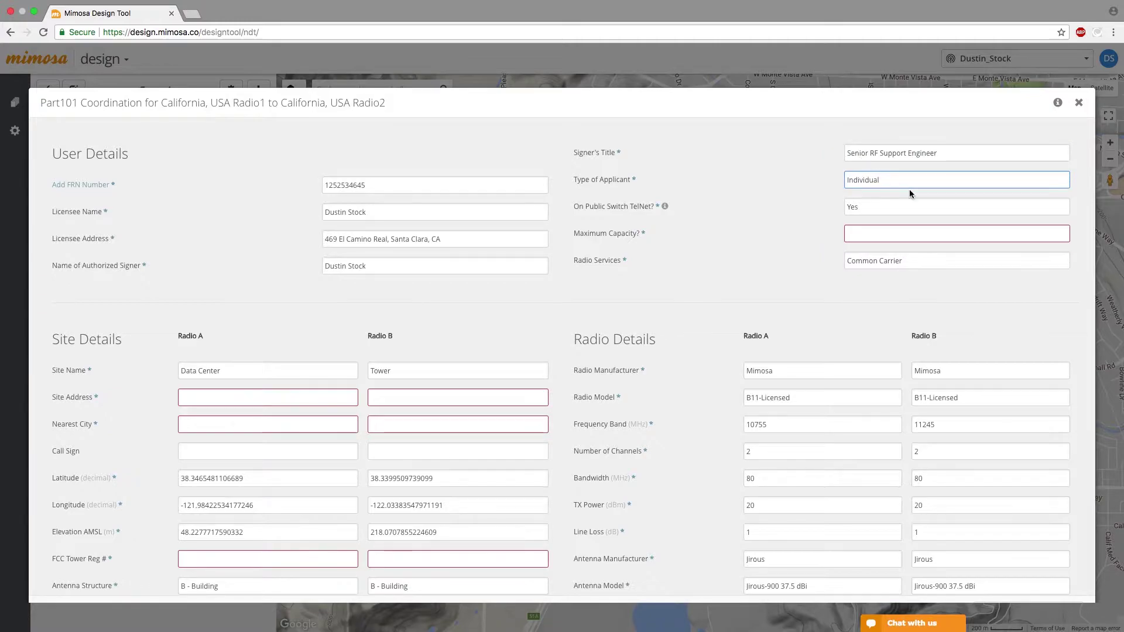
pyautogui.click(901, 183)
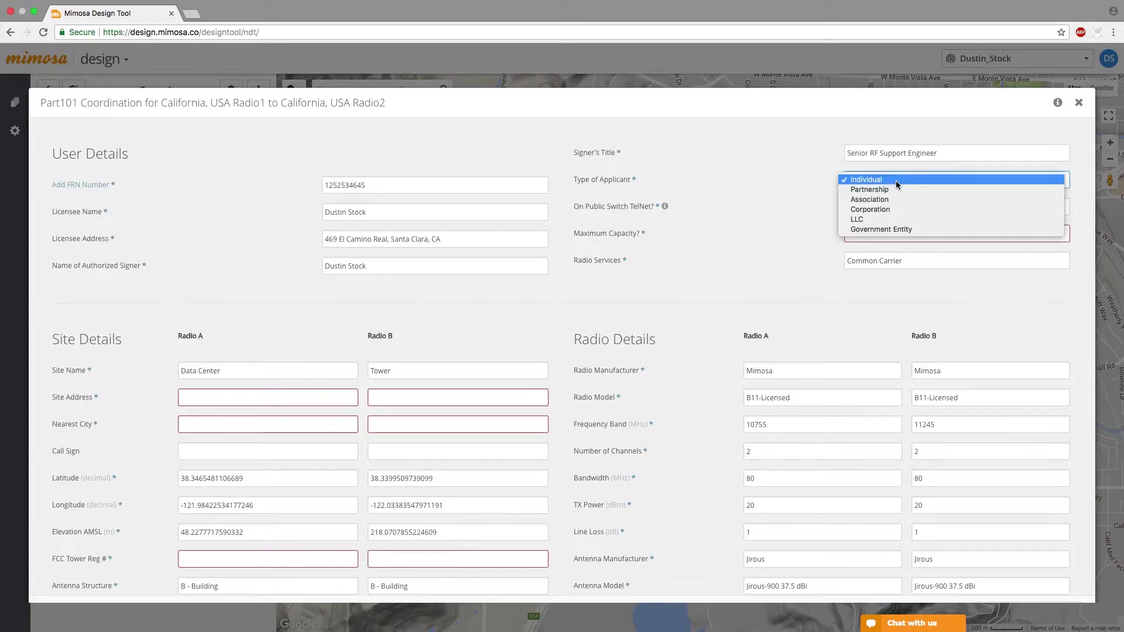
pyautogui.click(821, 167)
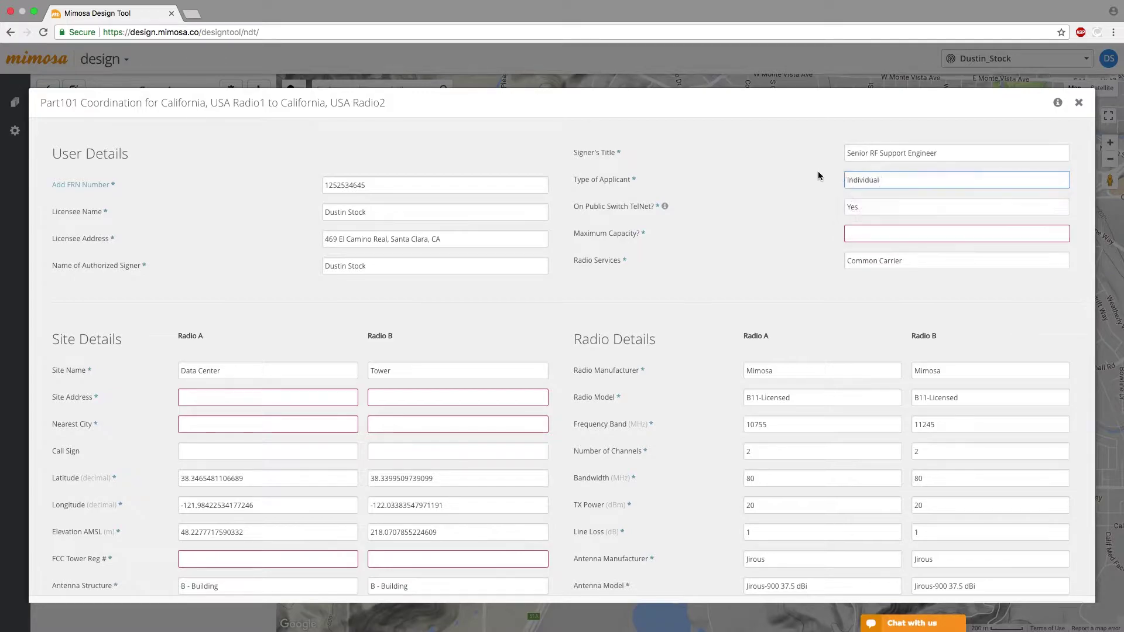
# - Answer No for public switch telnet, set maximum capacity 1733, and choose Private Microwave service
pyautogui.click(883, 208)
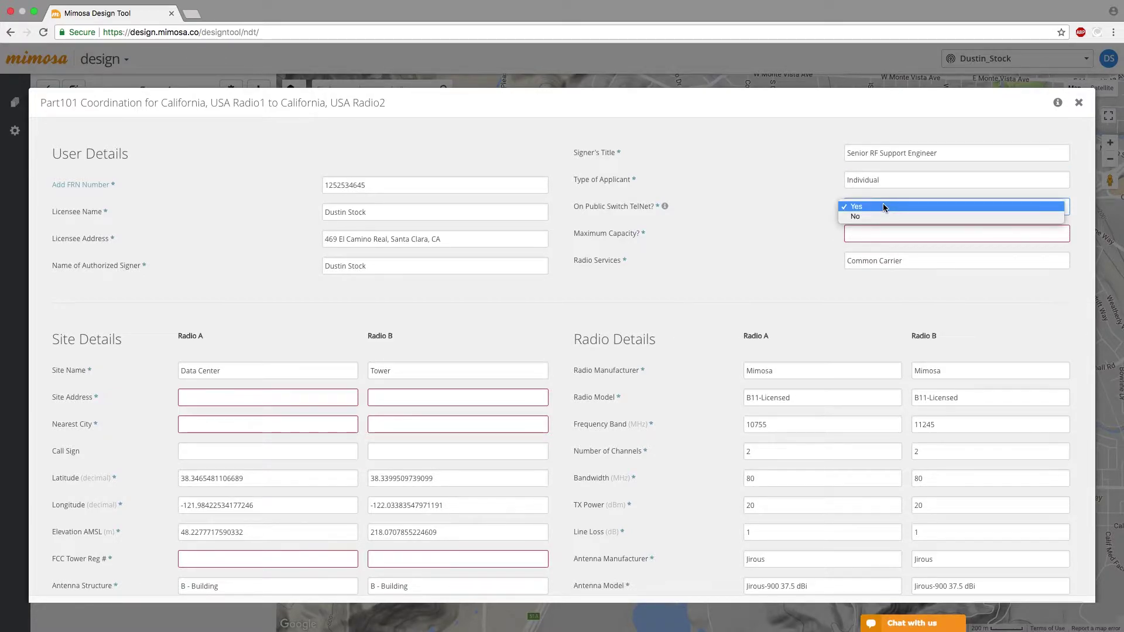
pyautogui.click(876, 216)
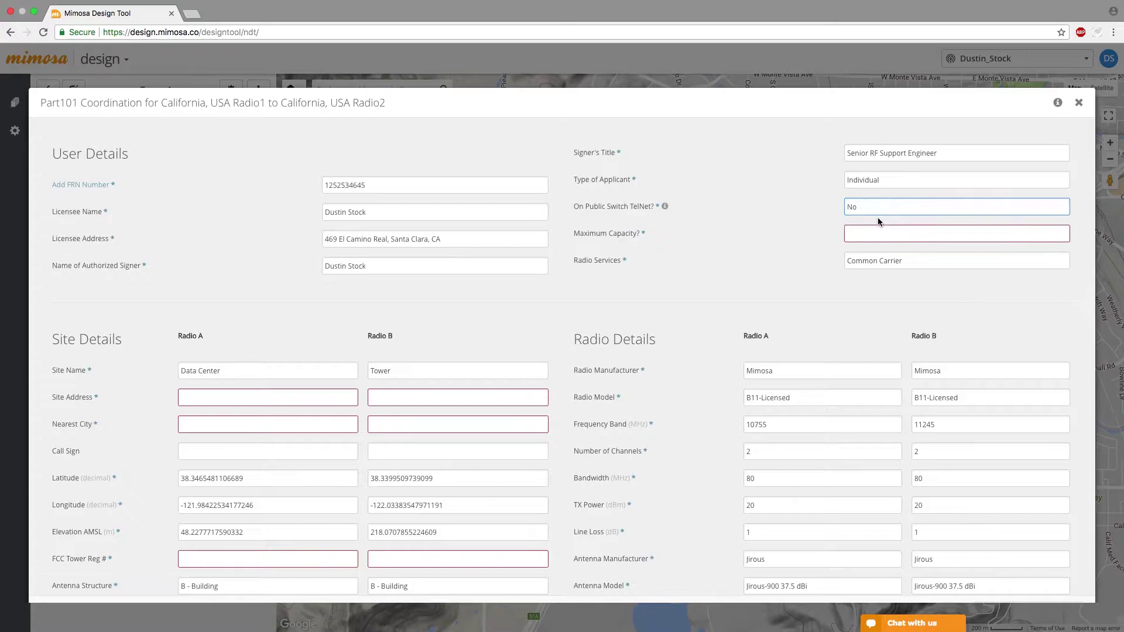
pyautogui.click(848, 235)
pyautogui.write('1733')
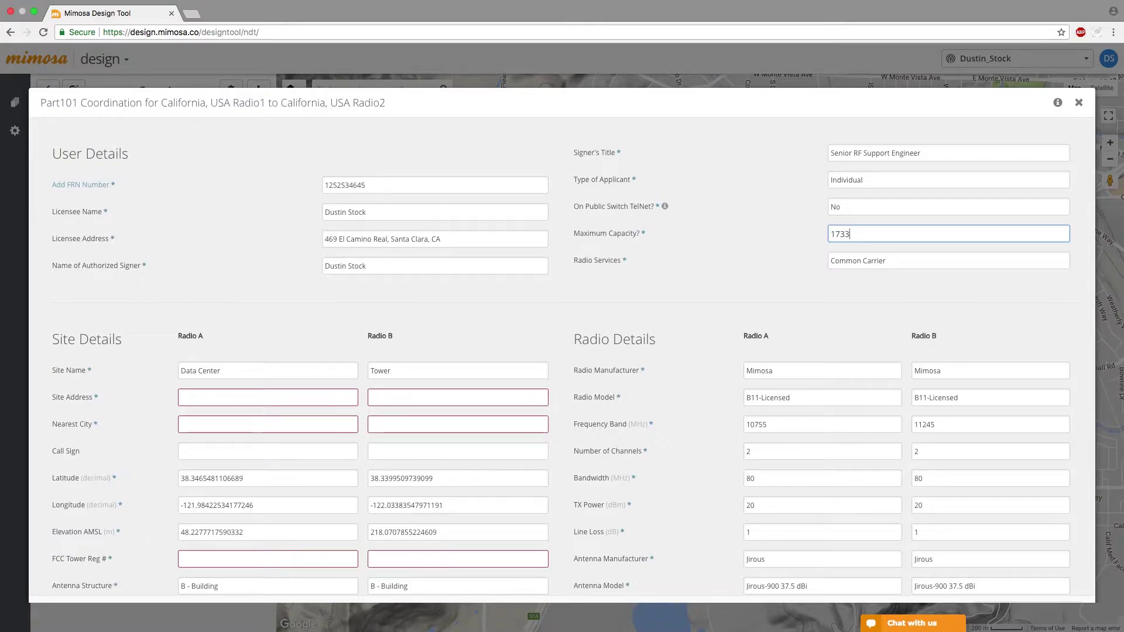
pyautogui.click(855, 261)
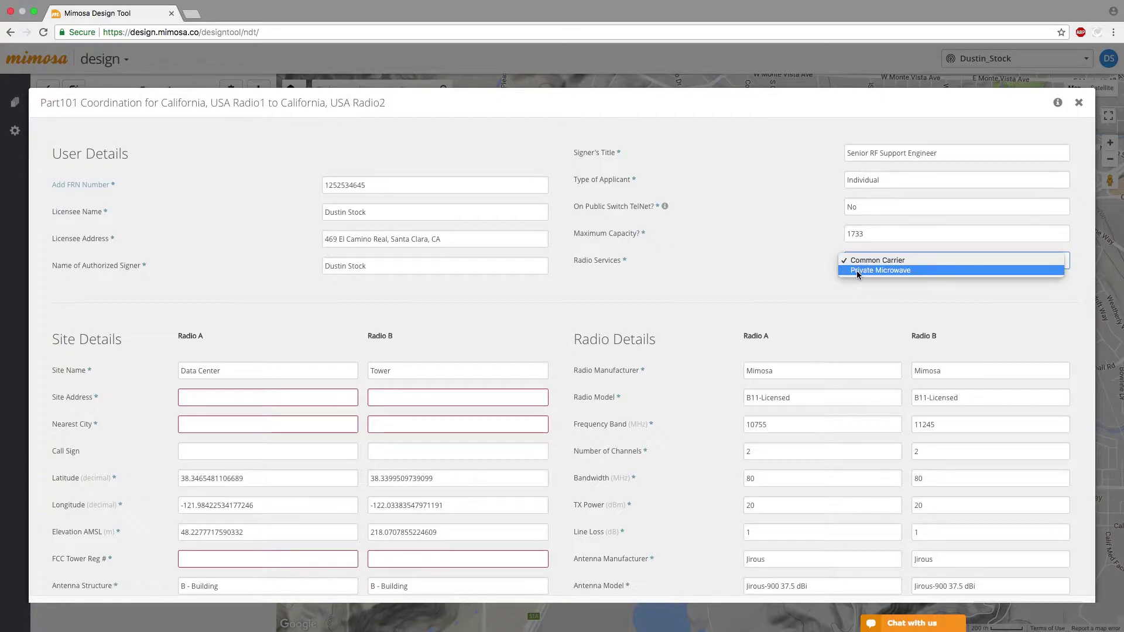
pyautogui.click(856, 271)
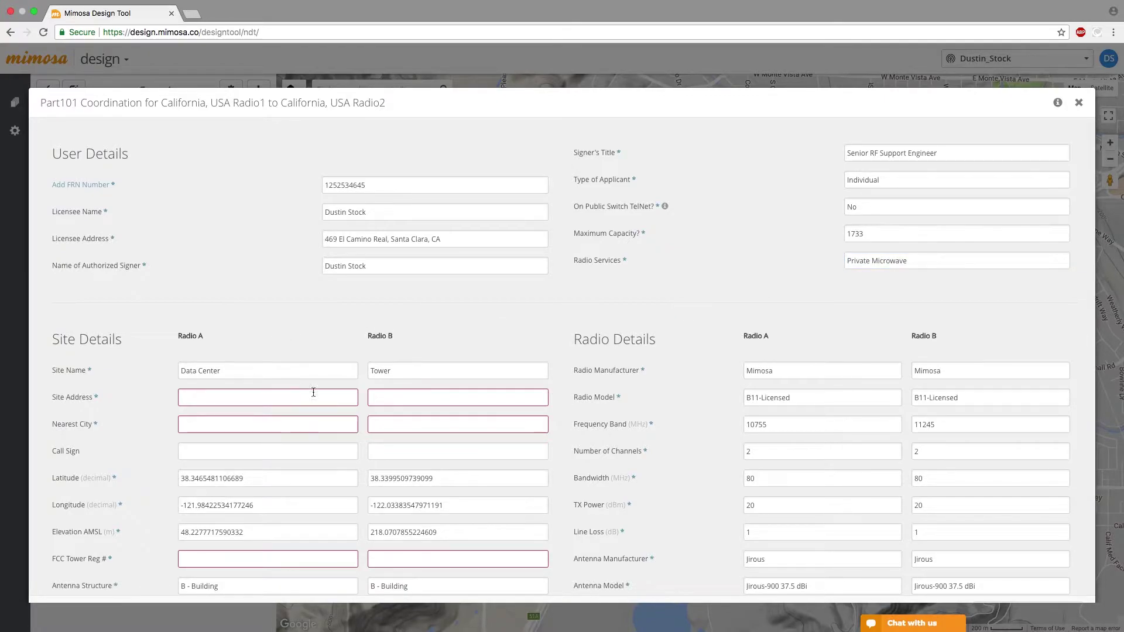
# - Enter street addresses for the Data Center and Tower sites, with nearest cities Davis and Johnson
pyautogui.click(269, 368)
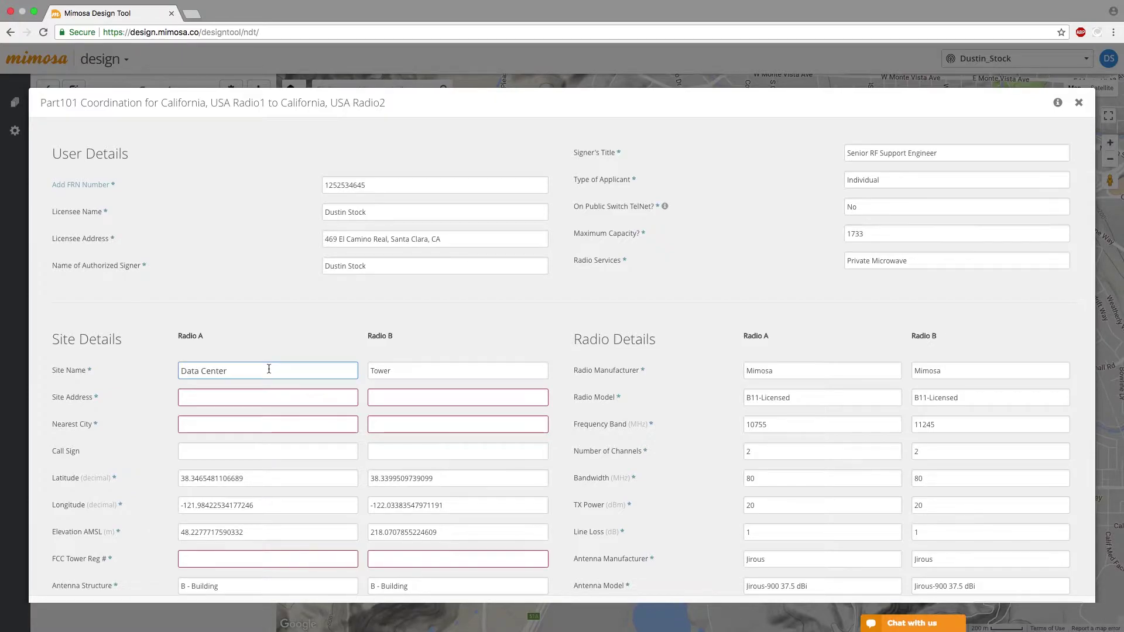
pyautogui.click(403, 370)
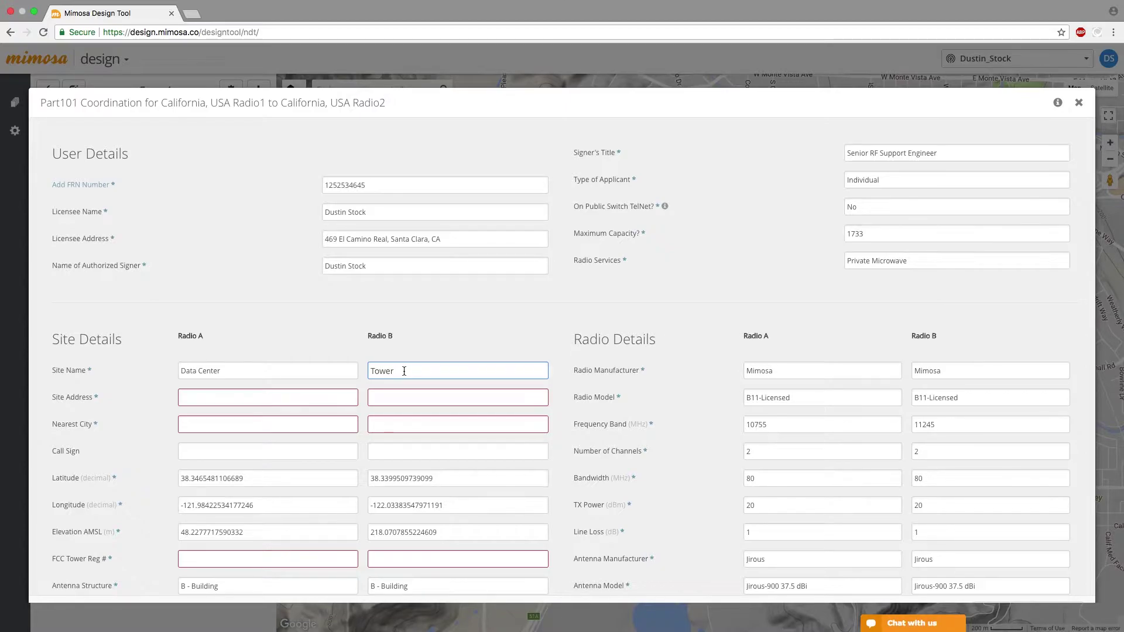
pyautogui.click(211, 400)
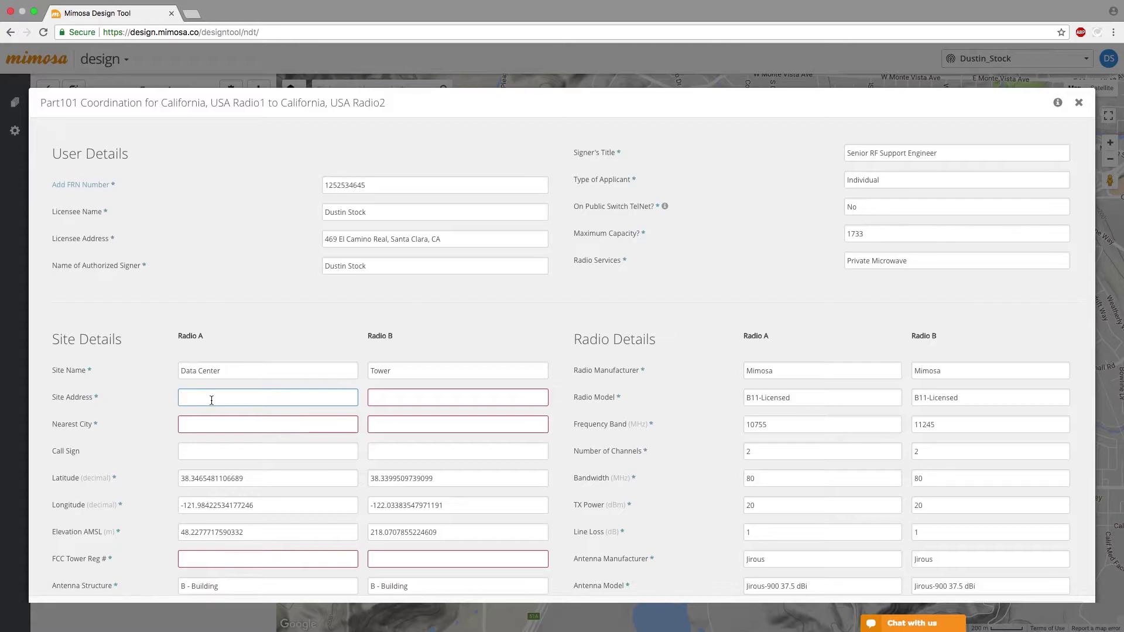
pyautogui.write('123 Main St')
pyautogui.press('Tab')
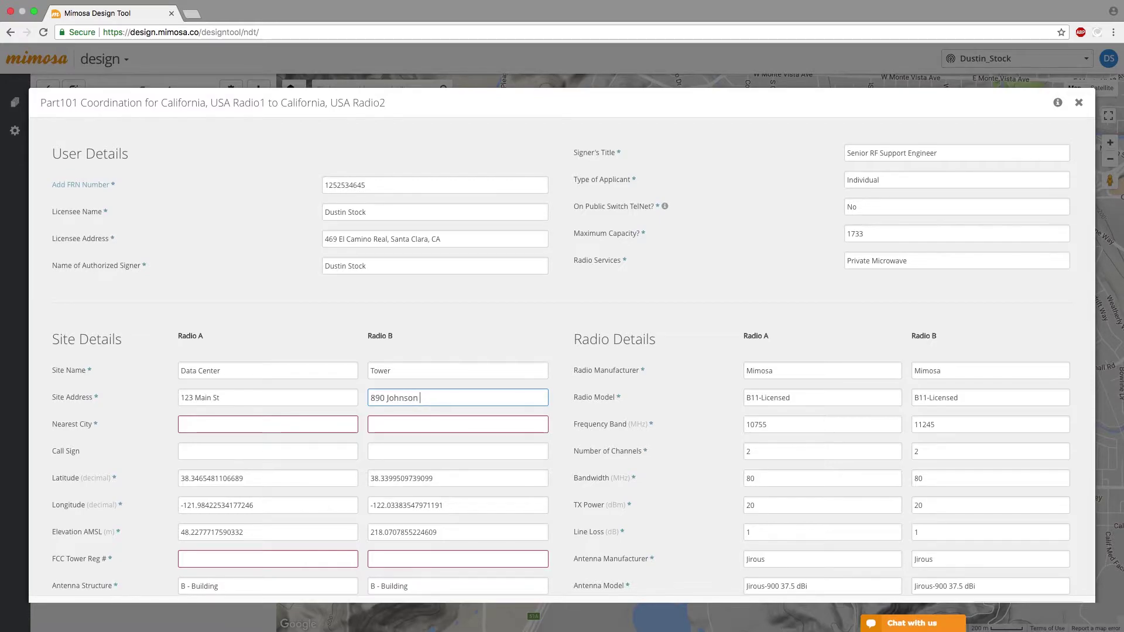
pyautogui.press('Tab')
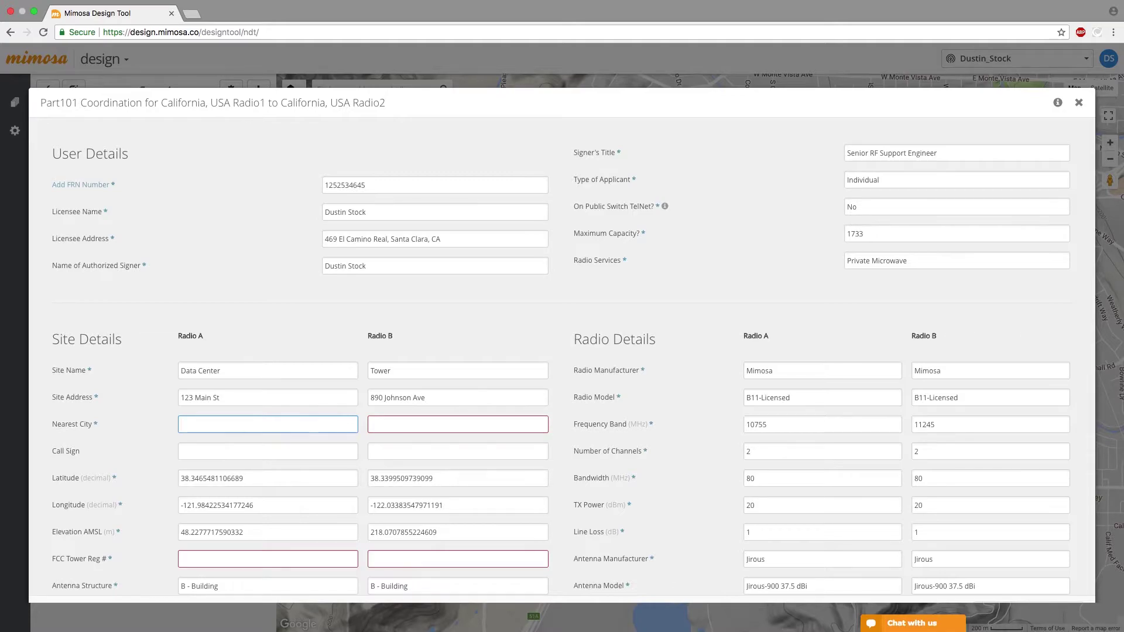
pyautogui.write('Davis')
pyautogui.click(410, 424)
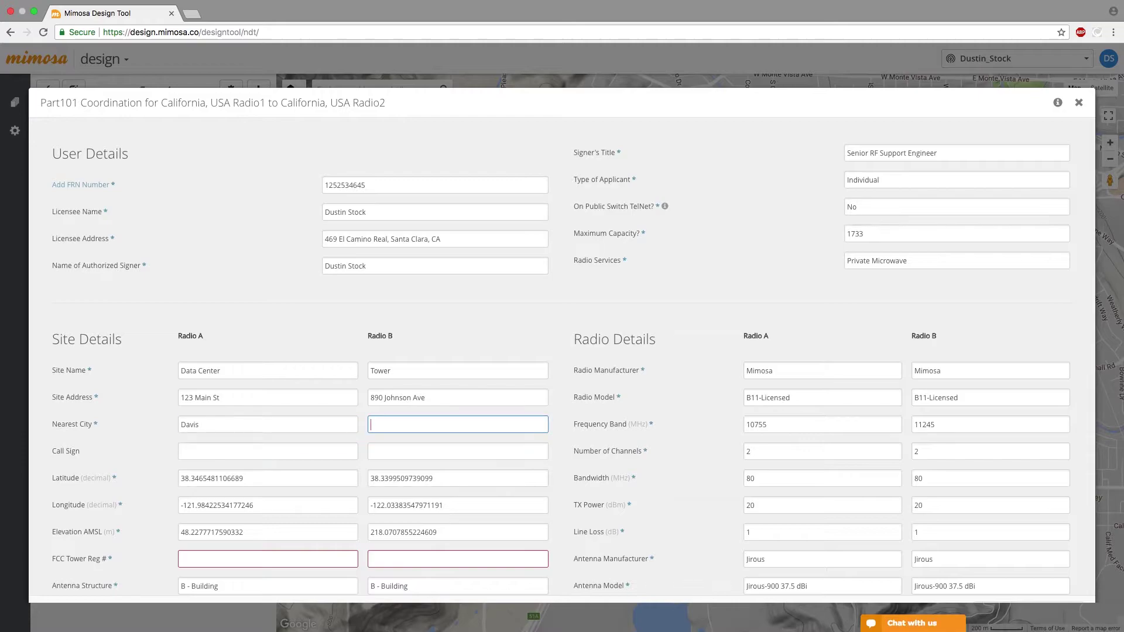
pyautogui.write('Johnson')
pyautogui.press('Tab')
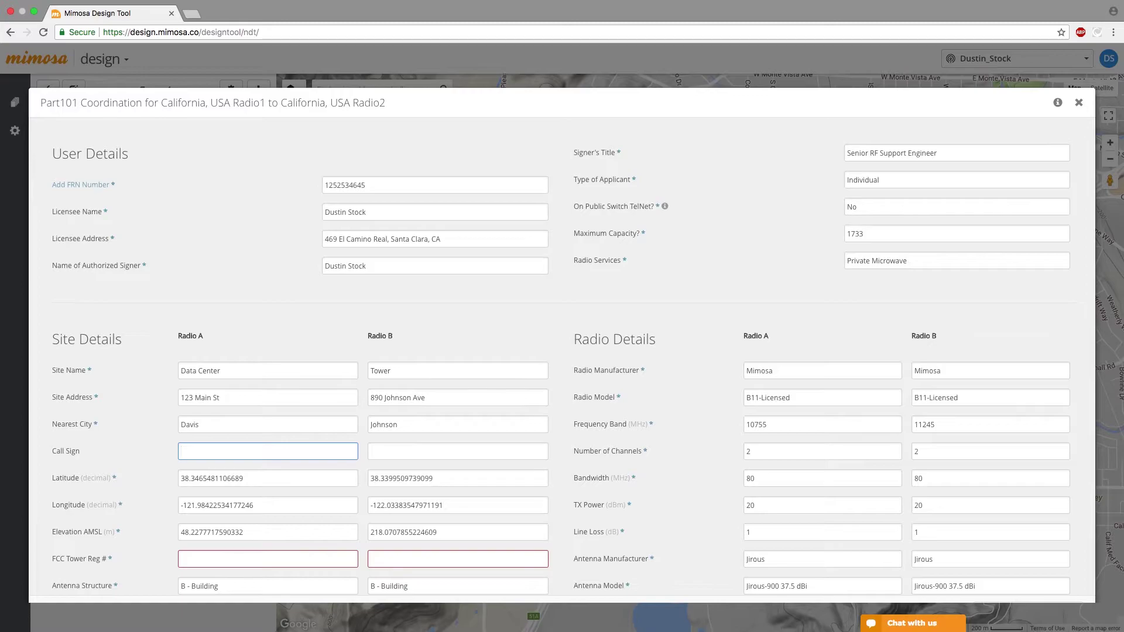
# - Leave the call sign blank and enter NA for both radios' FCC tower registrations
pyautogui.click(551, 457)
pyautogui.scroll(-1, 553, 458)
pyautogui.click(252, 524)
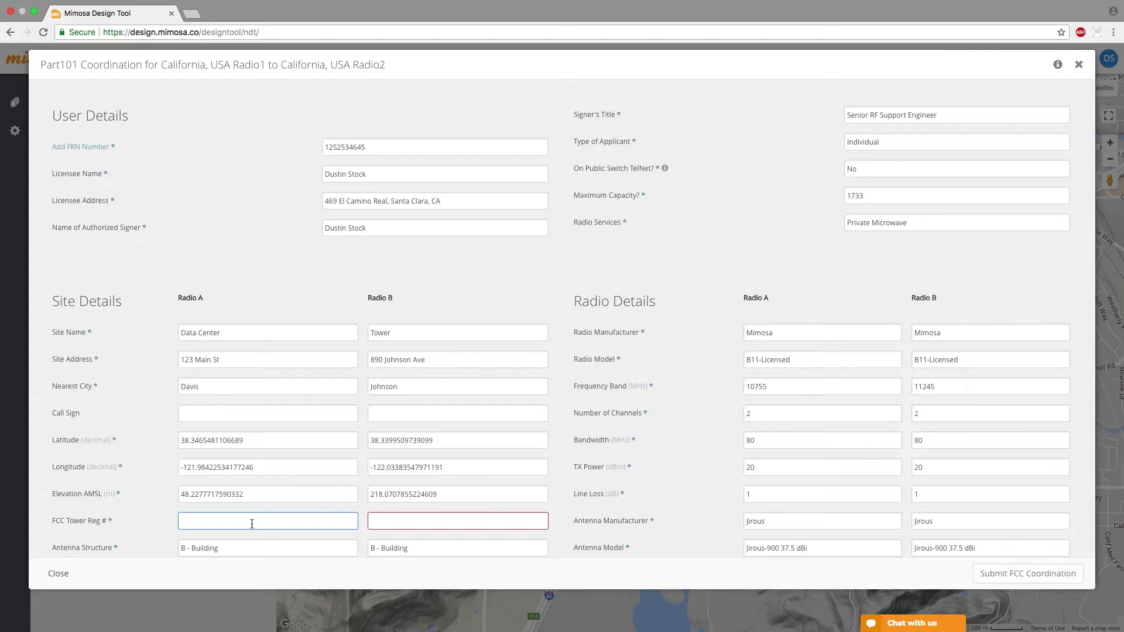
pyautogui.write('NA')
pyautogui.press('Tab')
pyautogui.write('NA')
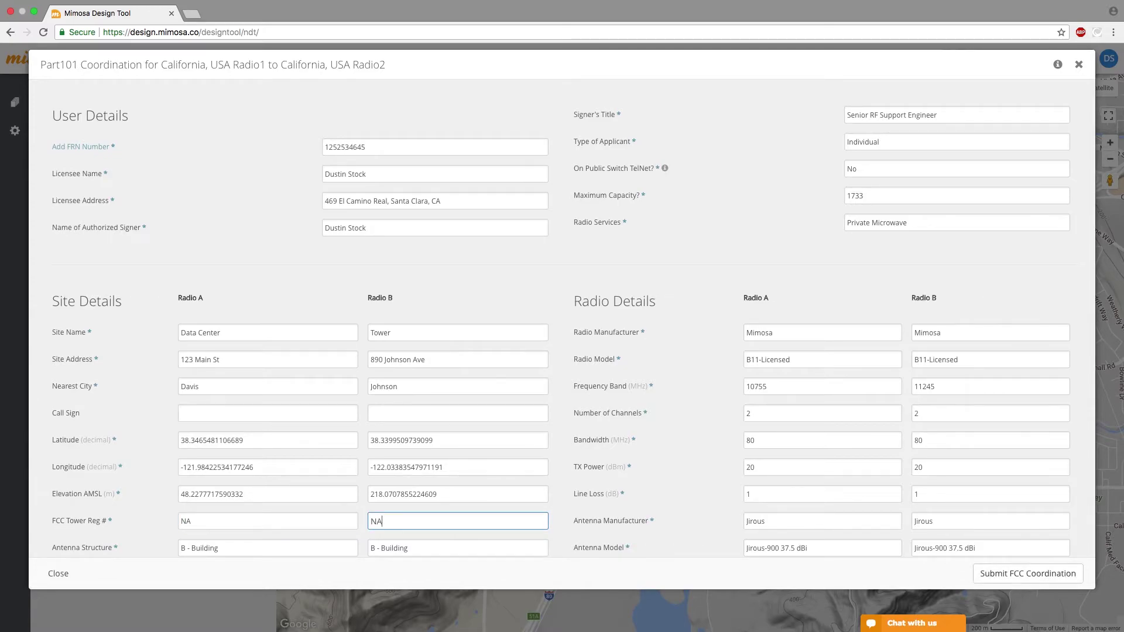
pyautogui.click(559, 440)
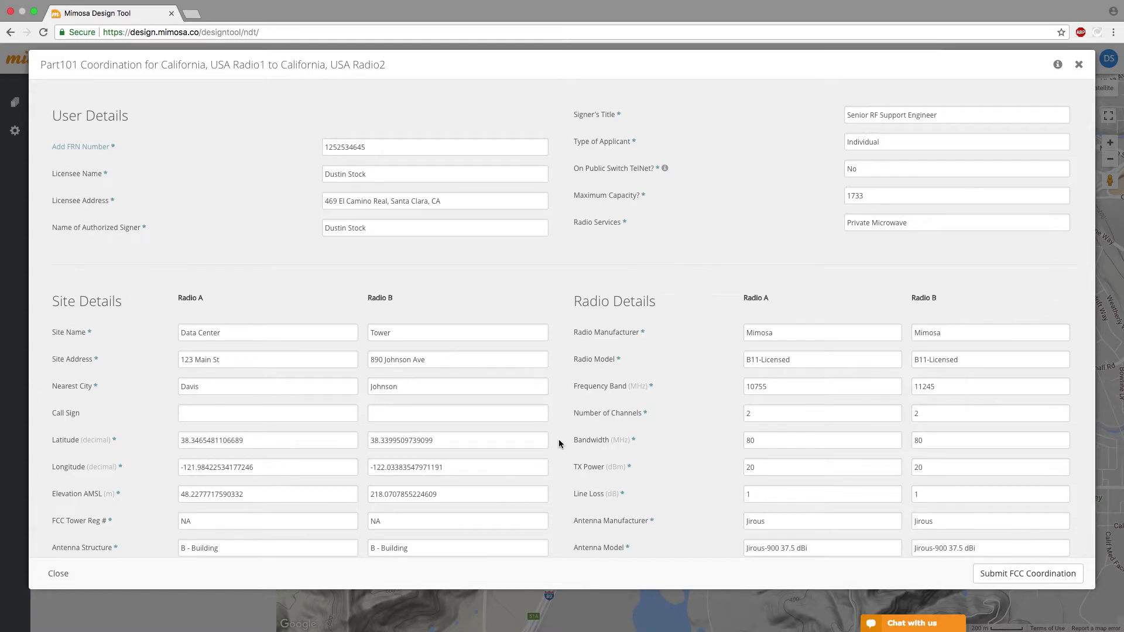
# - Set antenna structures to TANK and GTOWER - Guyed Structure, then submit the FCC coordination
pyautogui.click(235, 547)
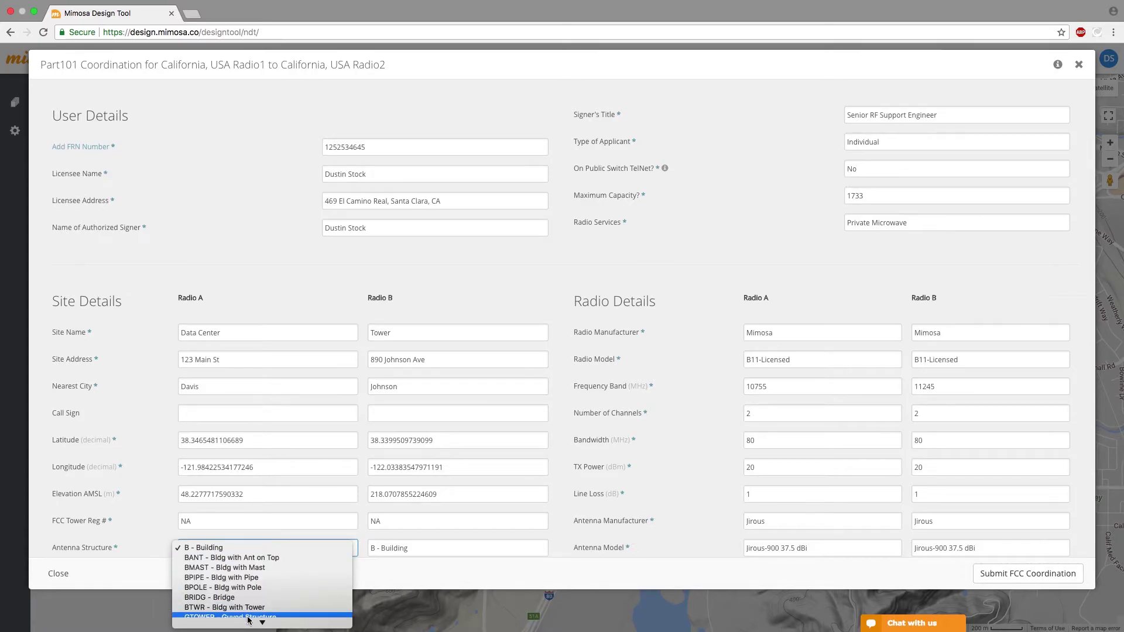
pyautogui.moveTo(256, 625)
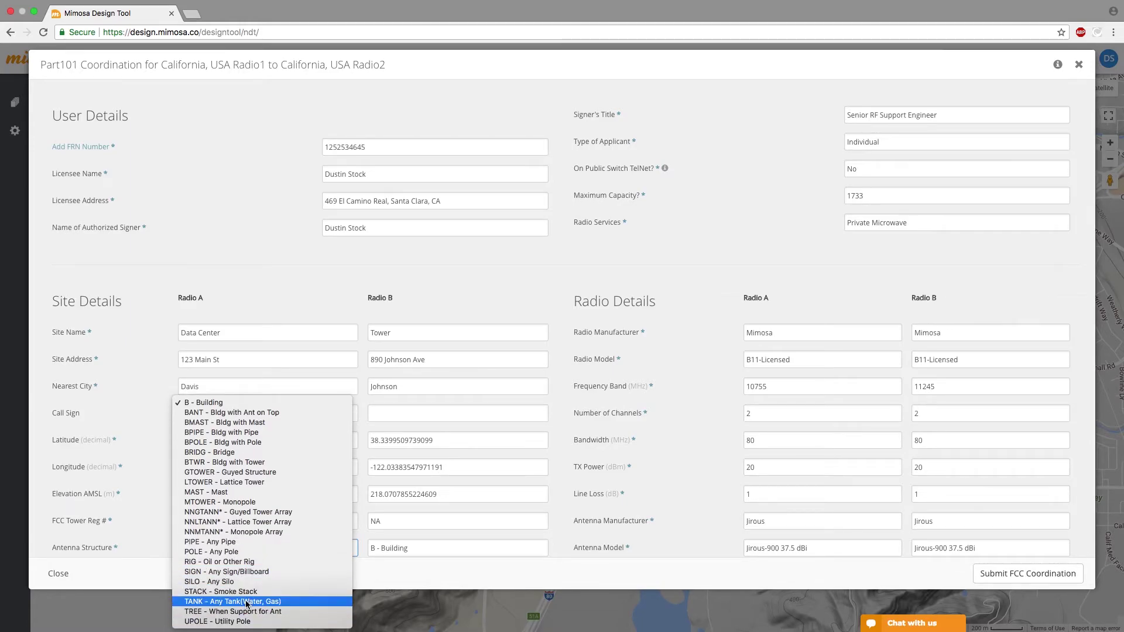
pyautogui.click(251, 606)
pyautogui.click(461, 545)
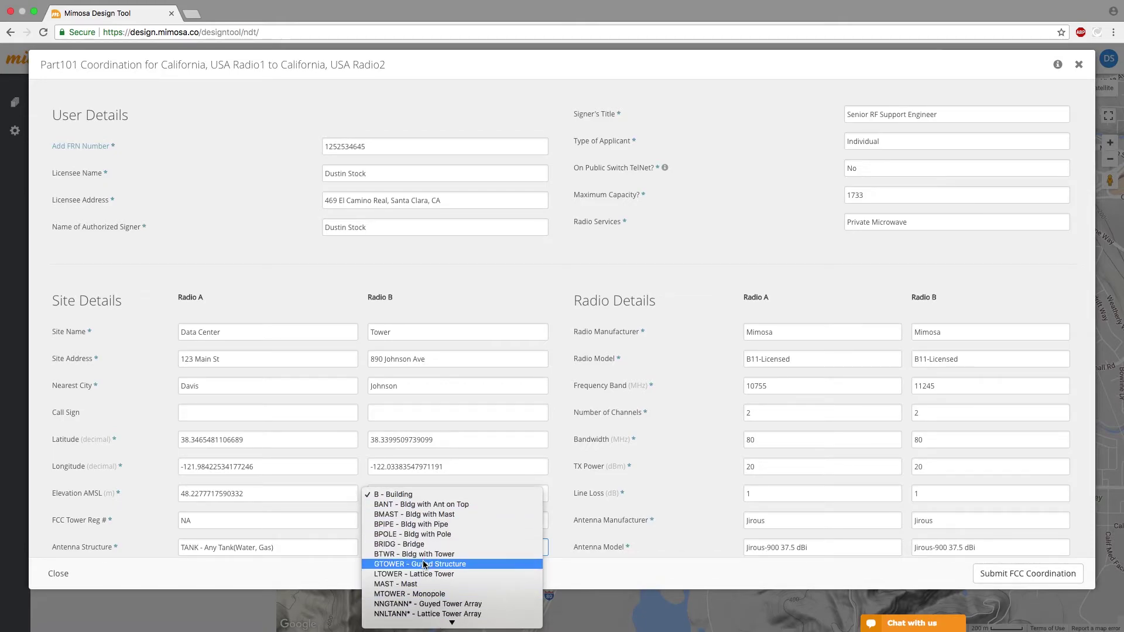
pyautogui.click(427, 565)
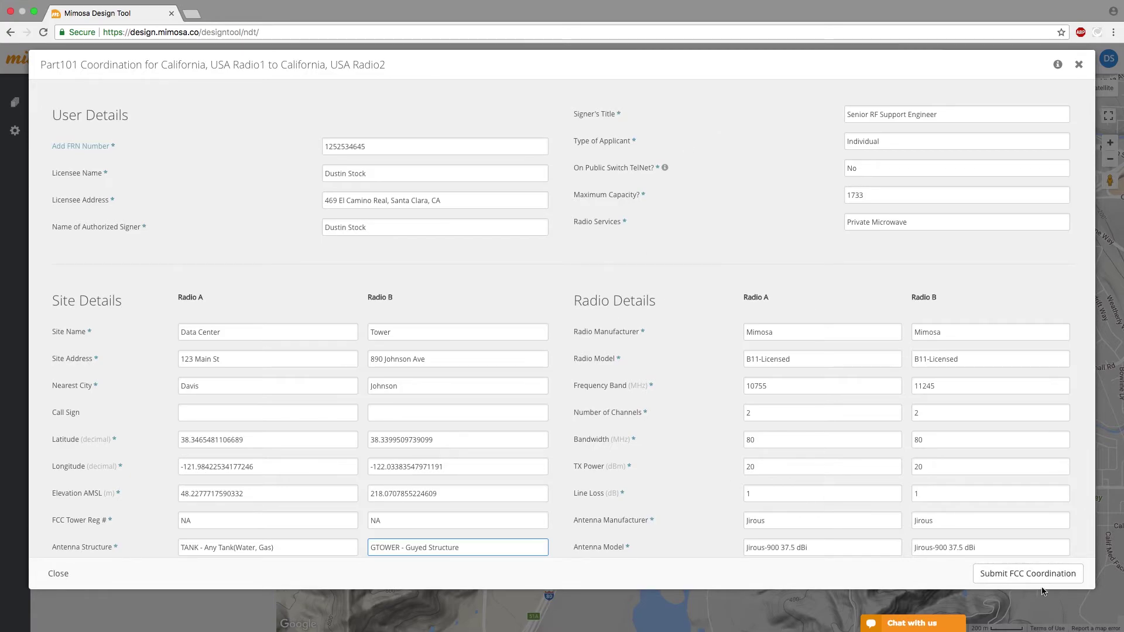
pyautogui.click(1028, 573)
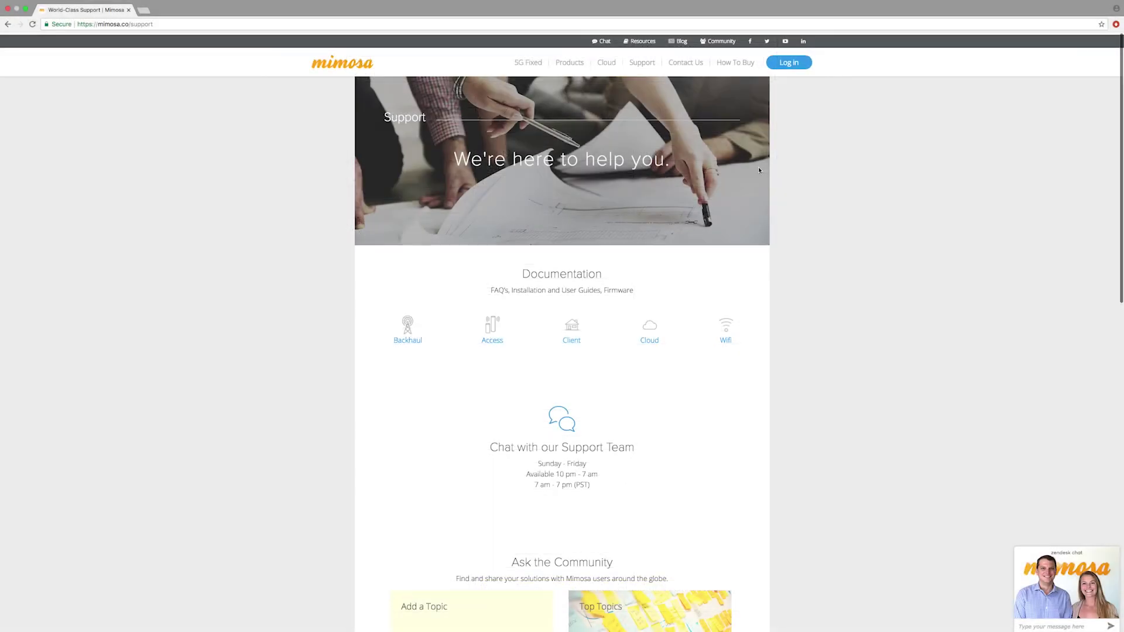
# - Scroll the support page down to the Email Us Directly form
pyautogui.scroll(-5, 757, 168)
pyautogui.scroll(-7, 759, 171)
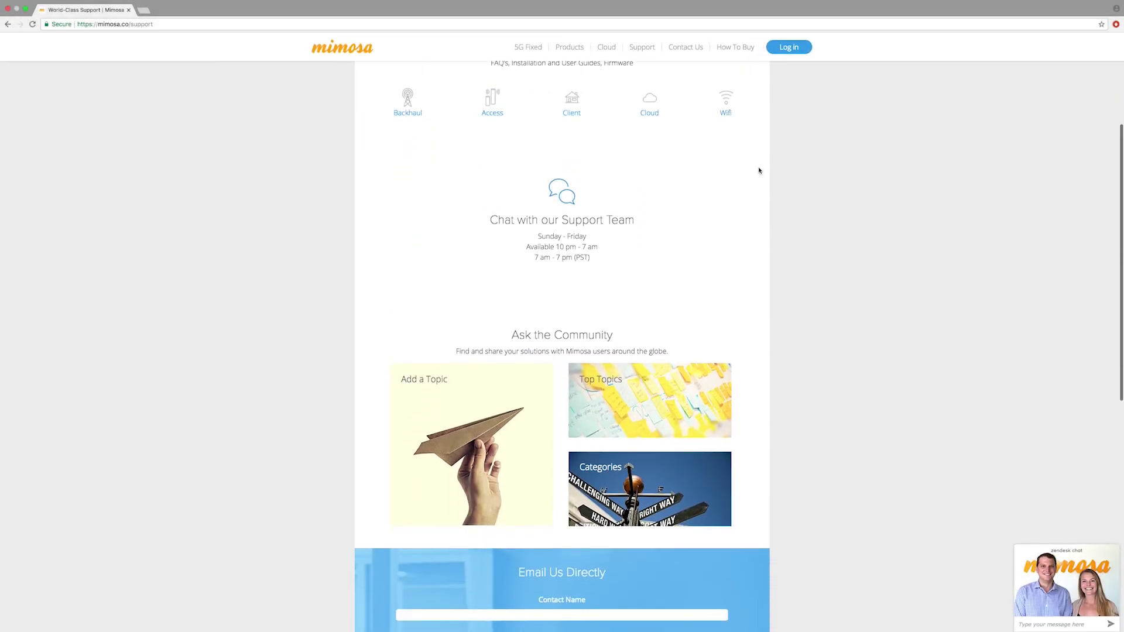
pyautogui.scroll(-10, 759, 171)
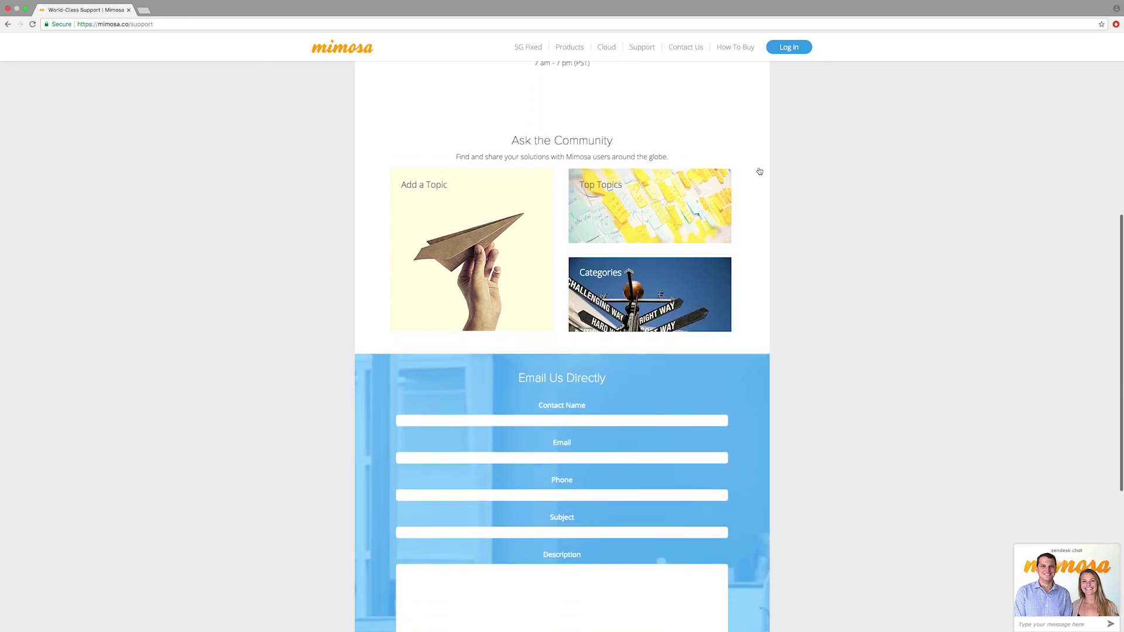